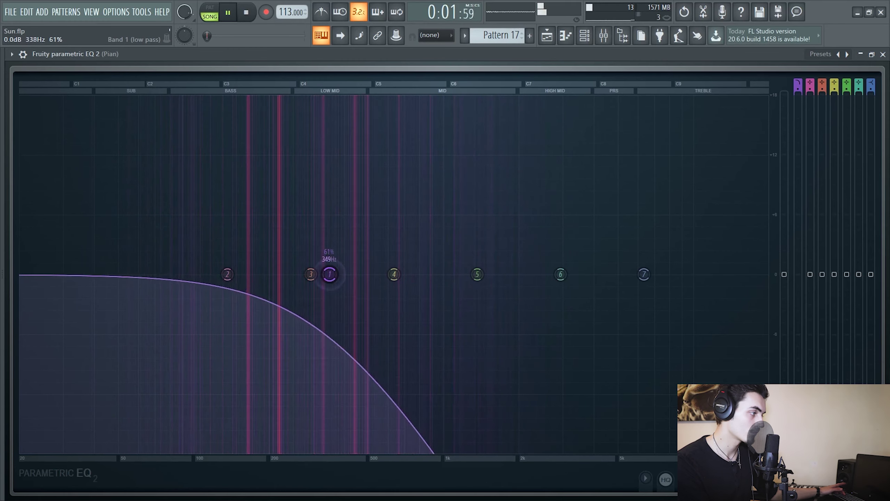
Step: Stop playback and change band 1's filter type to Band pass
{"action": "key", "text": "space"}
{"action": "right_click", "coordinate": [144, 275]}
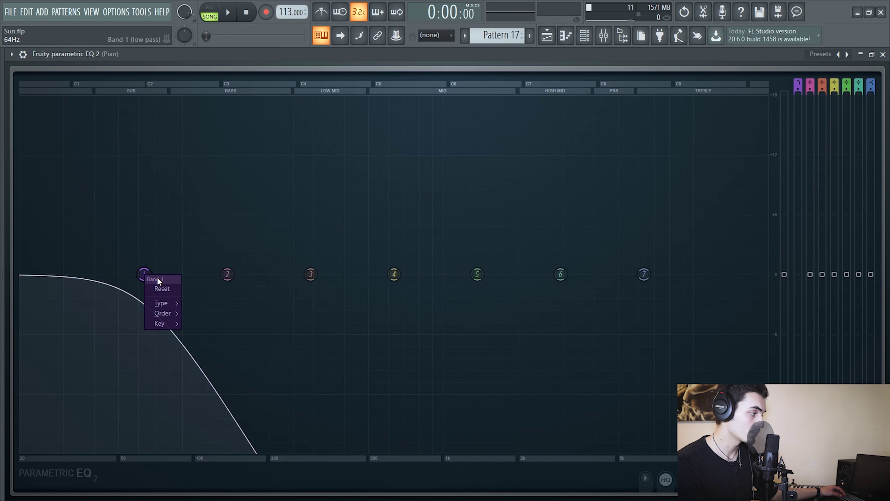
{"action": "mouse_move", "coordinate": [167, 304]}
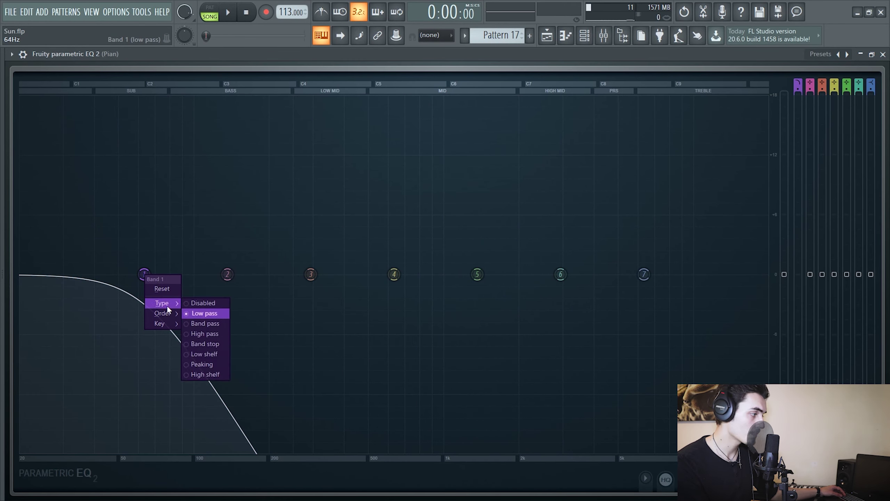
{"action": "left_click", "coordinate": [205, 323]}
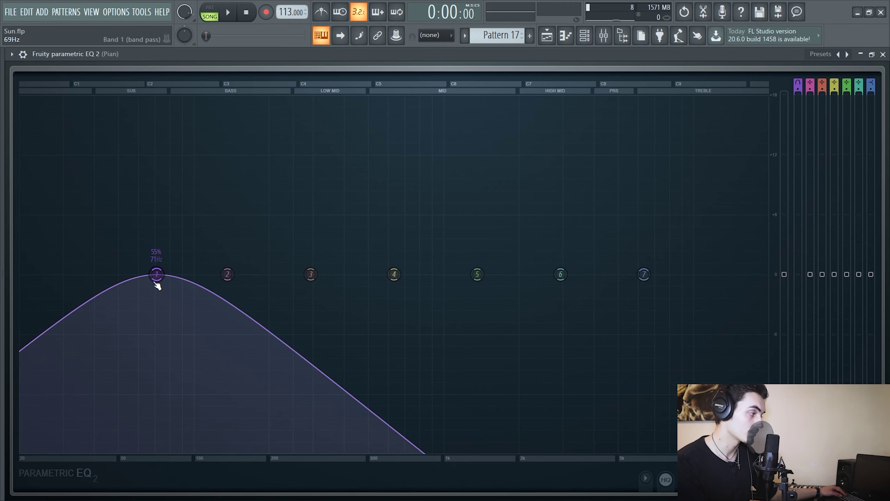
Step: Move band 1's band pass to about 652 Hz, play the song while sweeping it down to about 77 Hz, and stop playback
{"action": "left_click_drag", "start_coordinate": [157, 283], "coordinate": [395, 274]}
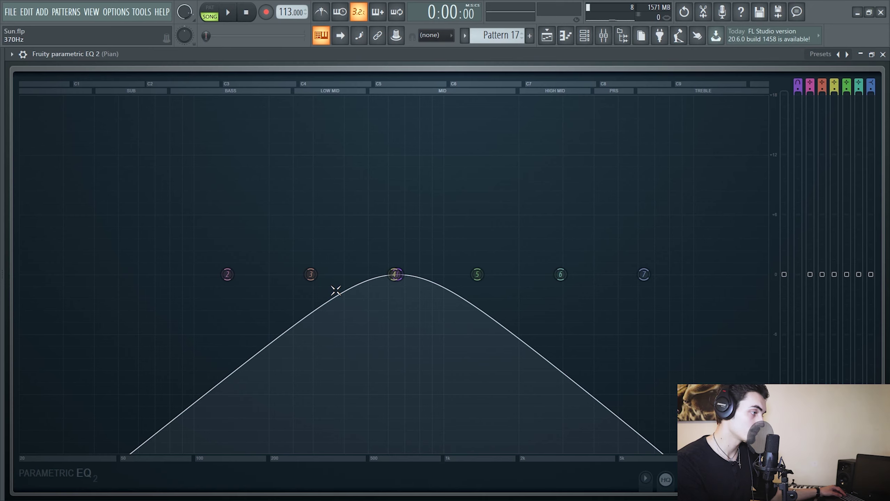
{"action": "key", "text": "space"}
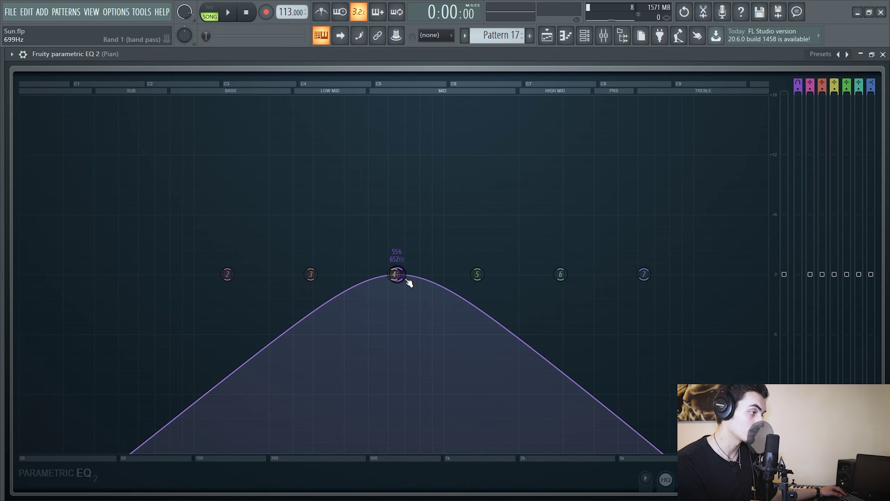
{"action": "left_click_drag", "start_coordinate": [397, 276], "coordinate": [163, 274]}
{"action": "key", "text": "space"}
Step: Change band 1 to High pass and lower its cutoff to about 66 Hz while the song plays
{"action": "right_click", "coordinate": [163, 274]}
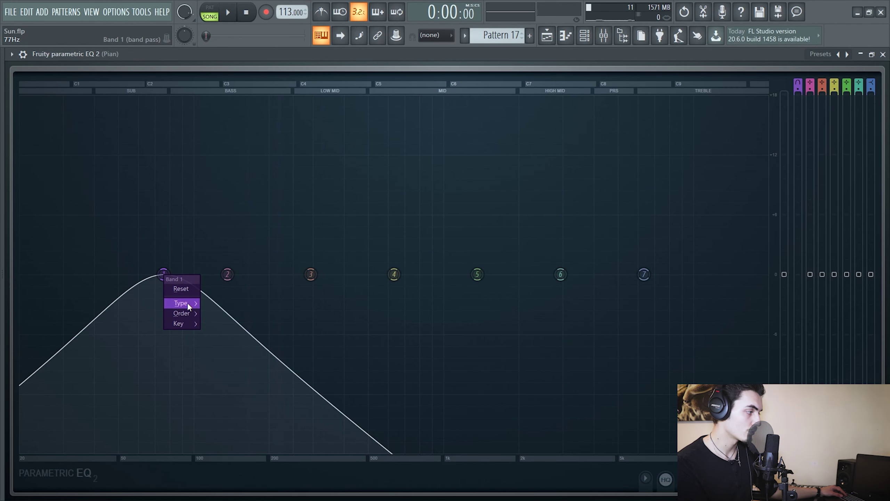
{"action": "mouse_move", "coordinate": [187, 302]}
{"action": "left_click", "coordinate": [217, 333]}
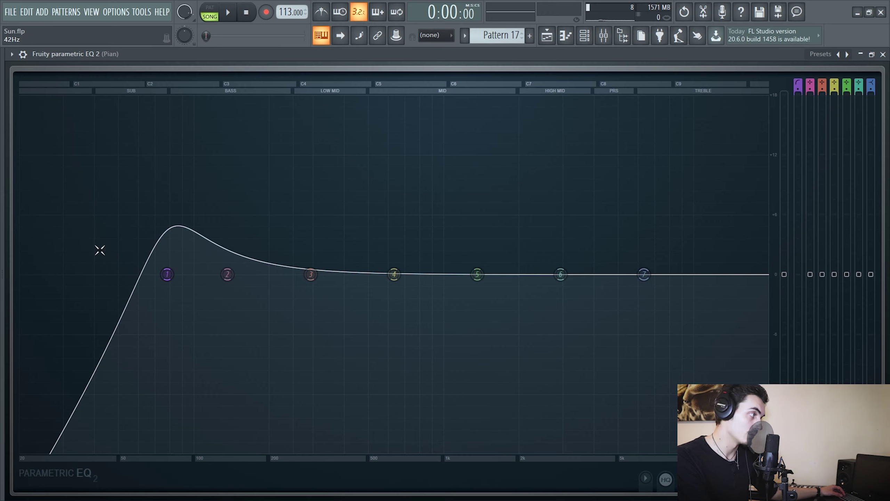
{"action": "key", "text": "space"}
{"action": "left_click_drag", "start_coordinate": [168, 274], "coordinate": [148, 274]}
{"action": "key", "text": "space"}
Step: Switch band 1's filter type to Band stop
{"action": "right_click", "coordinate": [148, 273]}
{"action": "mouse_move", "coordinate": [166, 303]}
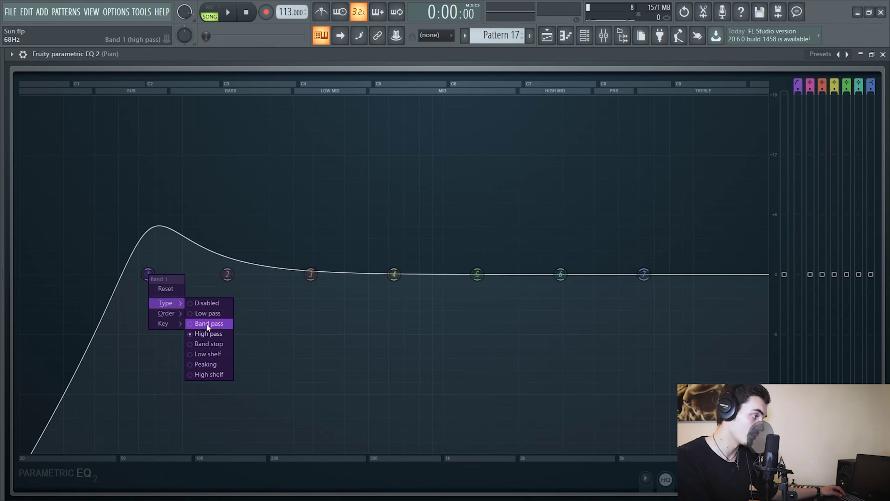
{"action": "left_click", "coordinate": [209, 344]}
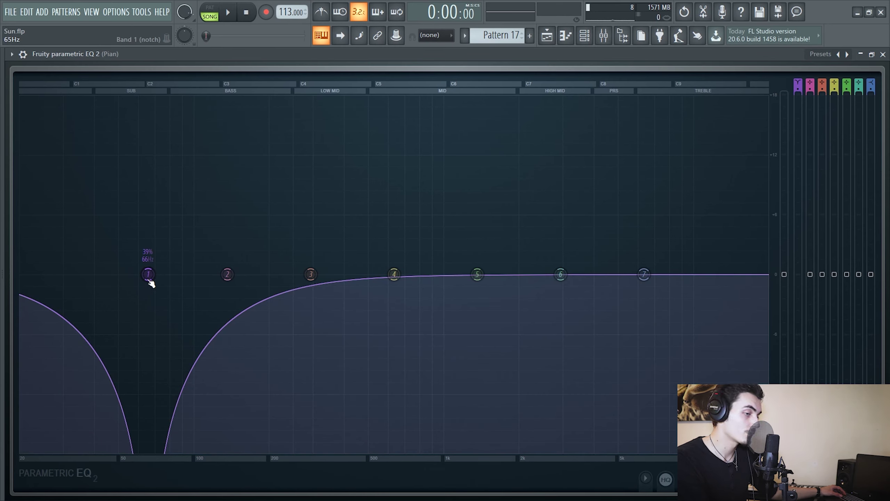
Step: Narrow band 1's notch to a thin slit, widen it to the maximum bandwidth, and narrow it again
{"action": "scroll", "coordinate": [152, 279], "scroll_direction": "down", "scroll_amount": 10}
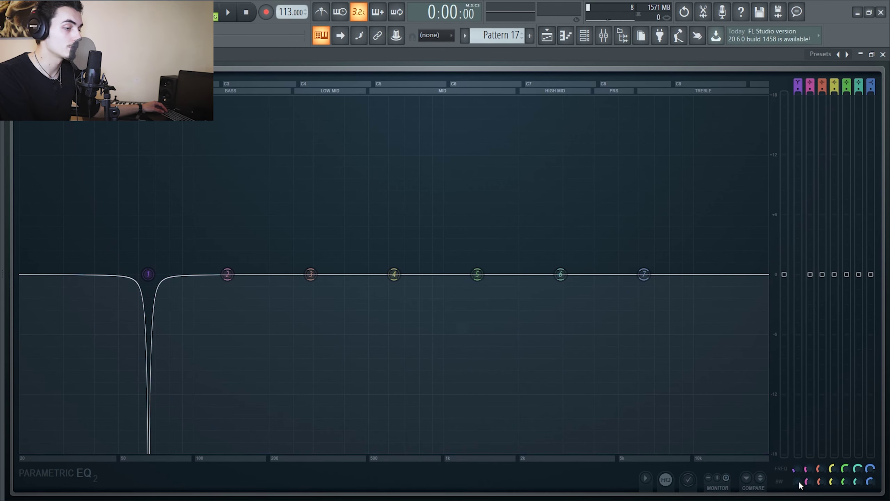
{"action": "left_click_drag", "start_coordinate": [799, 480], "coordinate": [799, 424]}
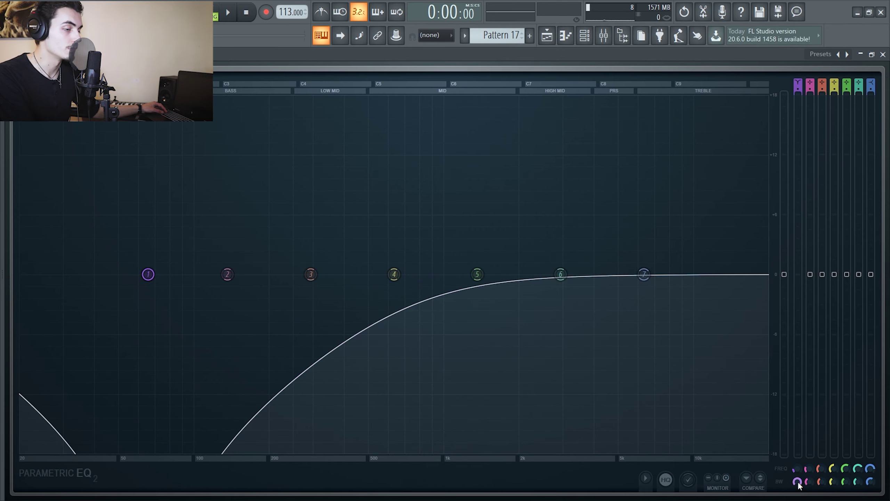
{"action": "mouse_move", "coordinate": [799, 483]}
{"action": "left_mouse_down"}
{"action": "mouse_move", "coordinate": [799, 497]}
{"action": "mouse_move", "coordinate": [800, 474]}
{"action": "mouse_move", "coordinate": [800, 497]}
{"action": "left_mouse_up"}
{"action": "key", "text": "space"}
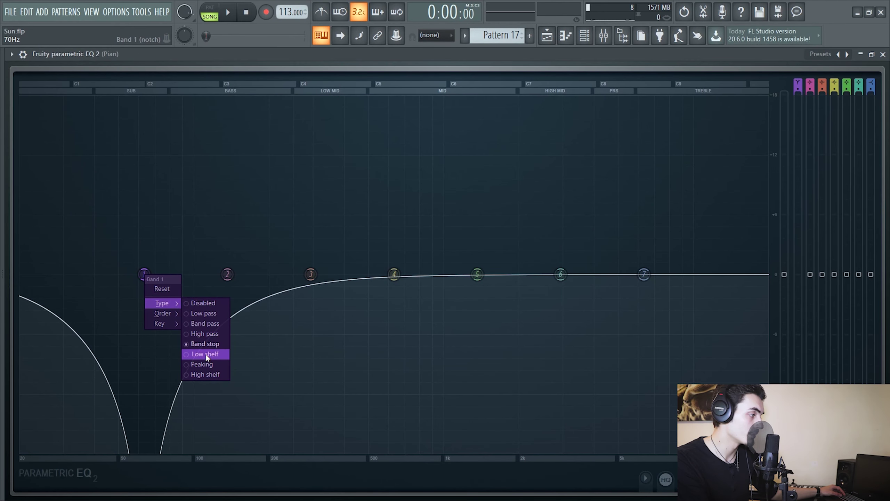
Step: Change band 1 to Low shelf, boost it about 11 dB near 140 Hz, and vary the steepness of its slope
{"action": "left_click", "coordinate": [206, 353]}
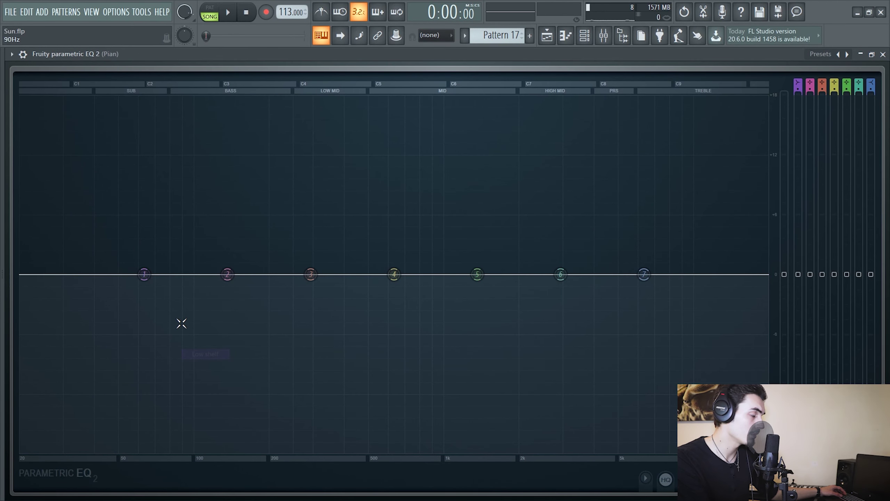
{"action": "left_click_drag", "start_coordinate": [144, 275], "coordinate": [232, 163]}
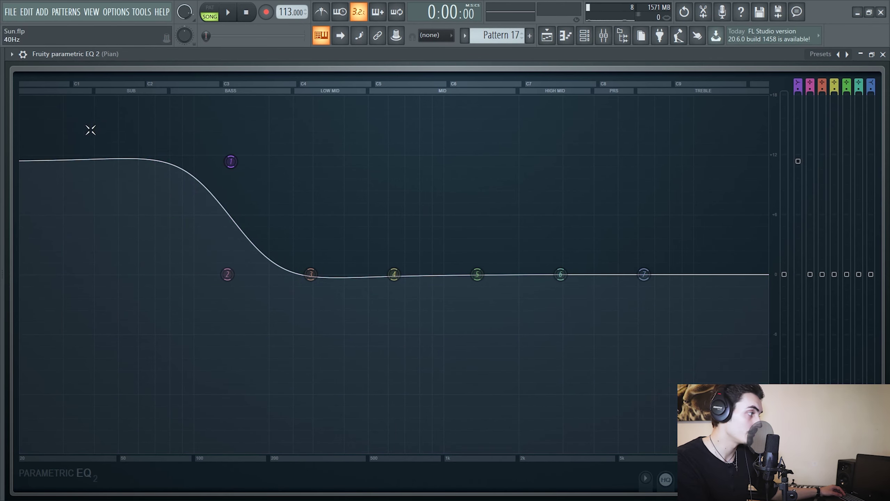
{"action": "scroll", "coordinate": [235, 161], "scroll_direction": "down", "scroll_amount": 3}
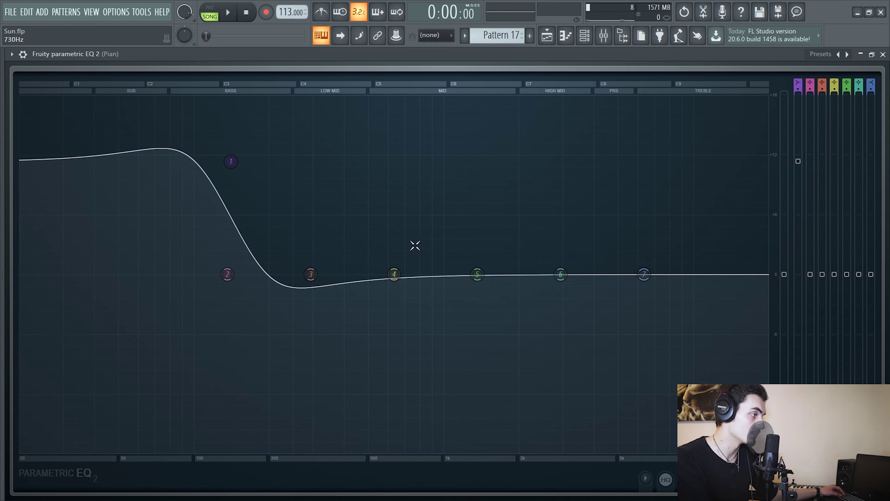
{"action": "scroll", "coordinate": [231, 164], "scroll_direction": "up", "scroll_amount": 6}
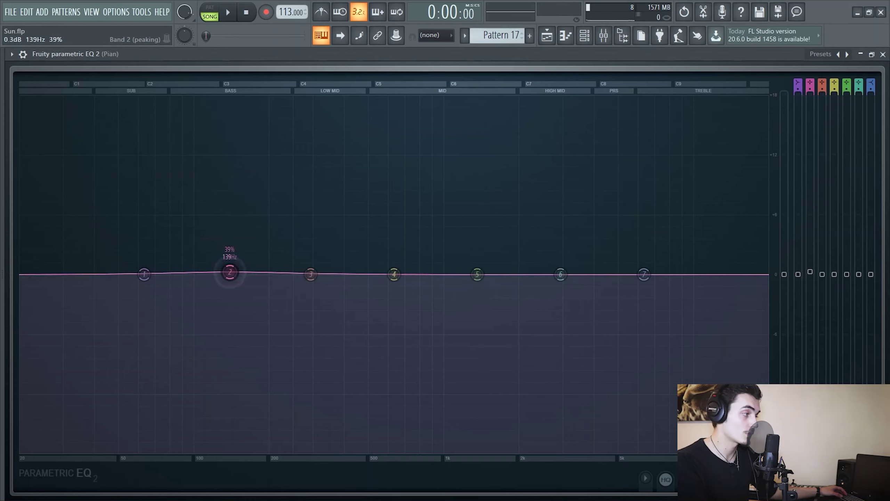
Step: Boost peaking band 2 to +18 dB at about 143 Hz and sweep it up into the mids while the song plays
{"action": "left_click_drag", "start_coordinate": [229, 265], "coordinate": [243, 94]}
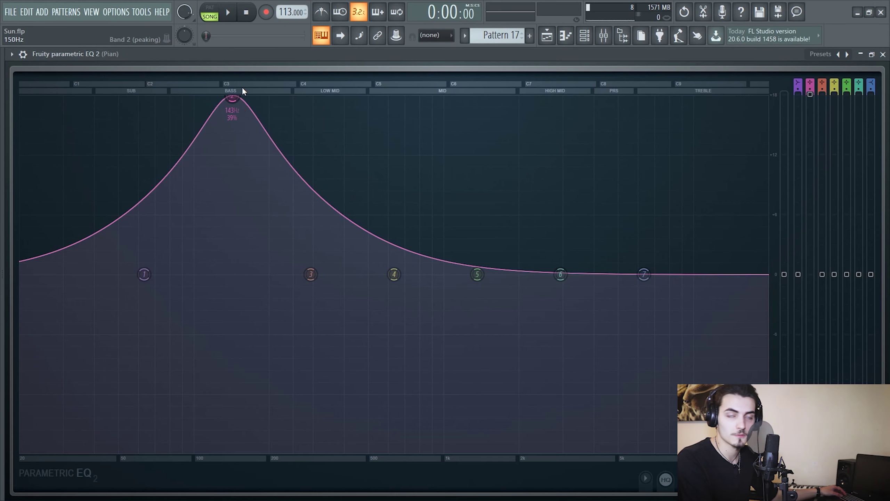
{"action": "key", "text": "space"}
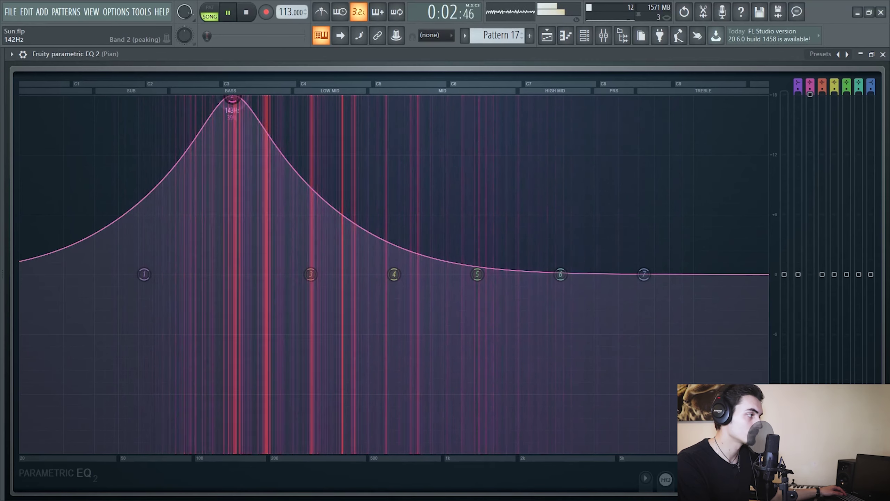
{"action": "left_click_drag", "start_coordinate": [236, 105], "coordinate": [380, 100]}
Step: Set band 1's filter type to Peaking and shape the curve by boosting bands 3, 4 and 6 and cutting band 5
{"action": "right_click", "coordinate": [144, 274]}
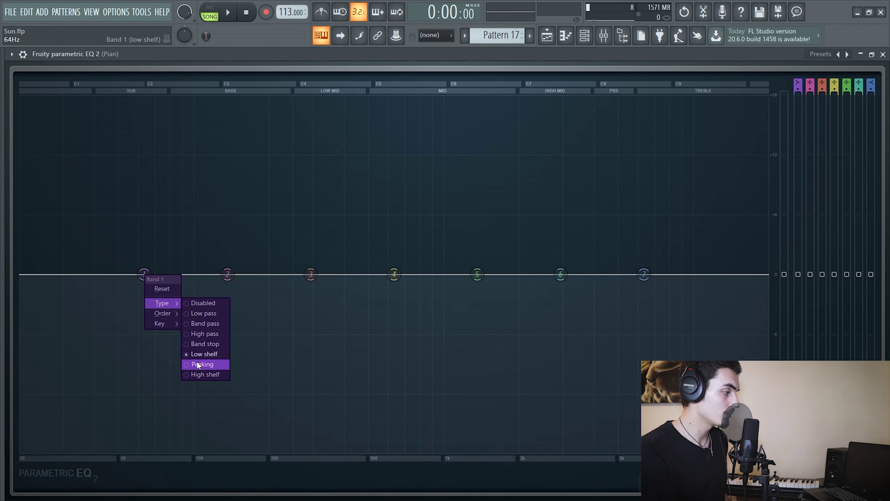
{"action": "left_click", "coordinate": [203, 364]}
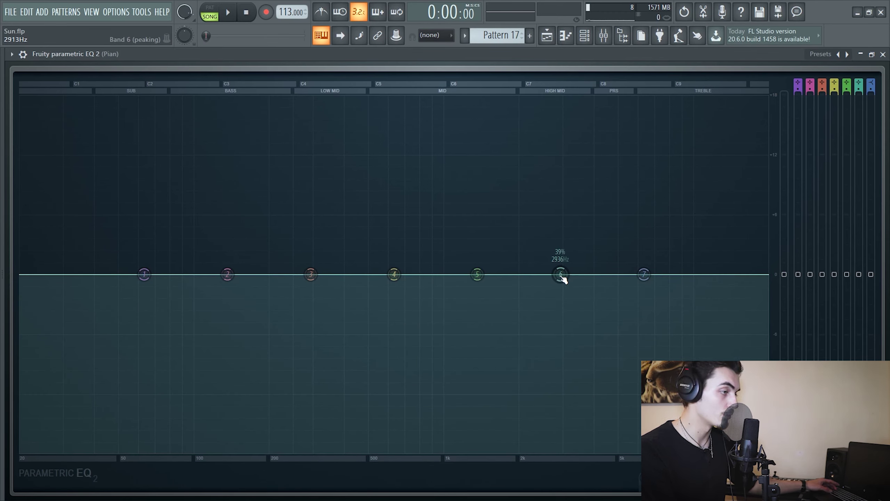
{"action": "left_click_drag", "start_coordinate": [561, 274], "coordinate": [561, 222]}
{"action": "left_click_drag", "start_coordinate": [477, 274], "coordinate": [471, 240]}
{"action": "left_click_drag", "start_coordinate": [394, 274], "coordinate": [398, 243]}
{"action": "left_click_drag", "start_coordinate": [472, 240], "coordinate": [470, 296]}
{"action": "left_click_drag", "start_coordinate": [311, 274], "coordinate": [322, 215]}
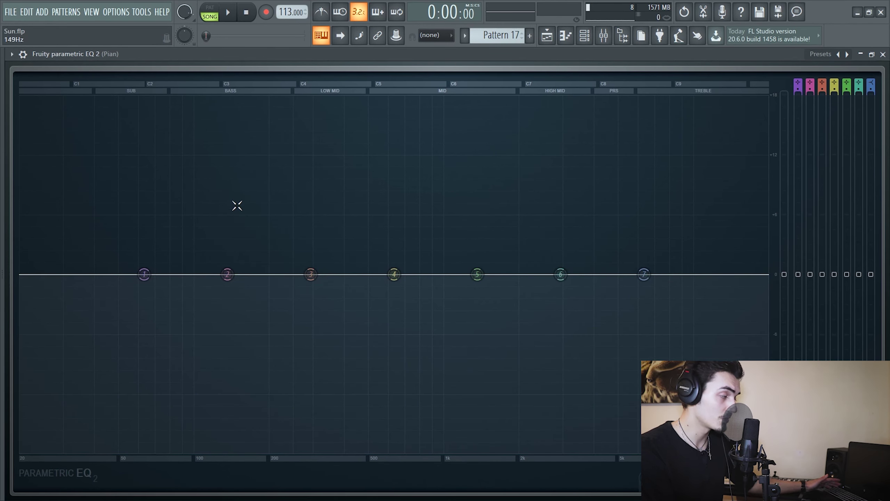
Step: Choose High shelf for band 7 and boost it about 11 dB at about 3695 Hz
{"action": "right_click", "coordinate": [647, 277]}
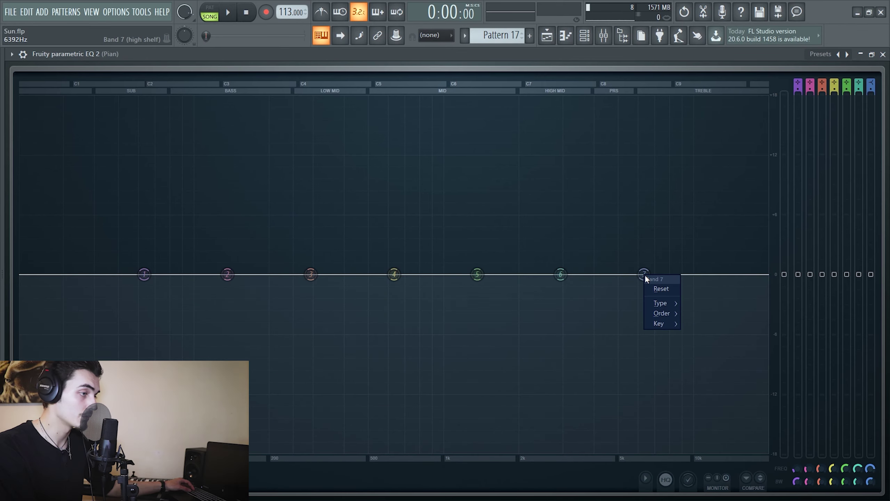
{"action": "mouse_move", "coordinate": [657, 303]}
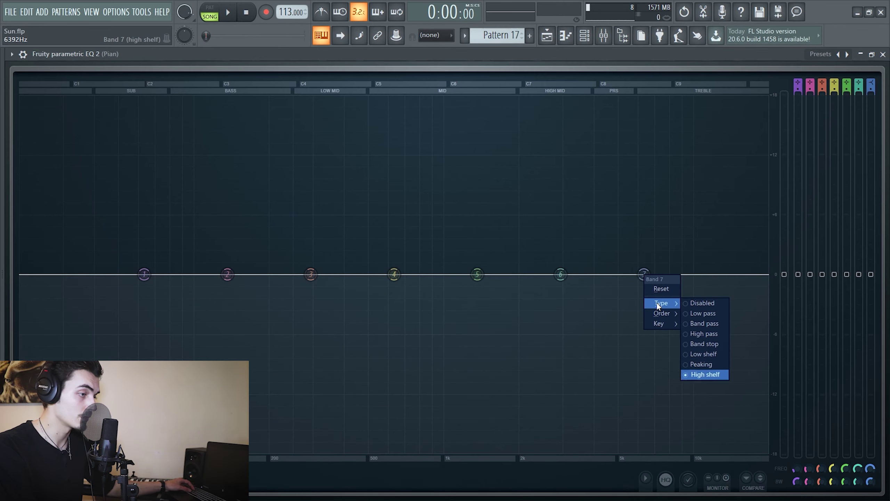
{"action": "left_click", "coordinate": [705, 374]}
{"action": "left_click_drag", "start_coordinate": [648, 279], "coordinate": [586, 160]}
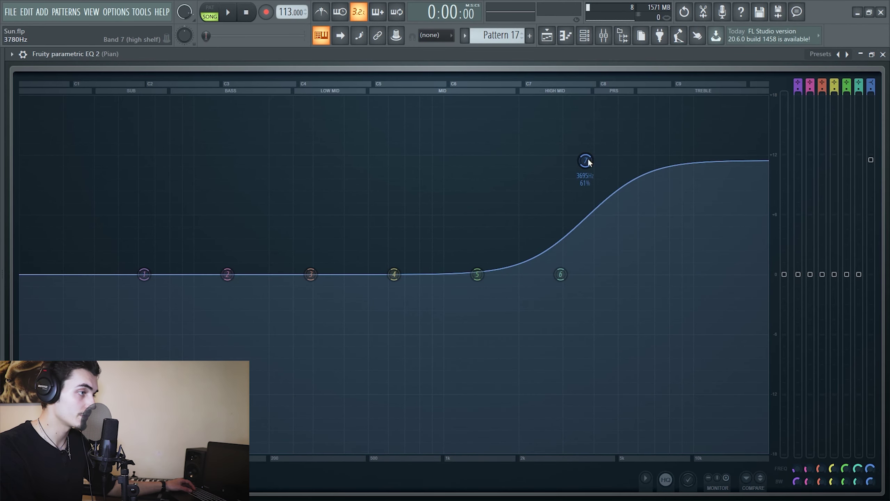
Step: Play the song while moving band 7's high shelf to about 485 Hz at about +13 dB and varying its slope steepness
{"action": "right_click", "coordinate": [586, 160]}
{"action": "mouse_move", "coordinate": [603, 190]}
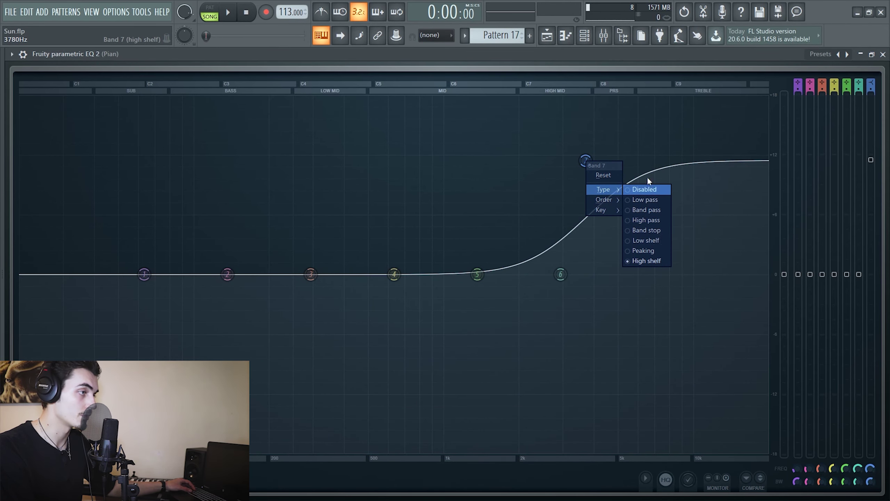
{"action": "left_click", "coordinate": [654, 141]}
{"action": "key", "text": "space"}
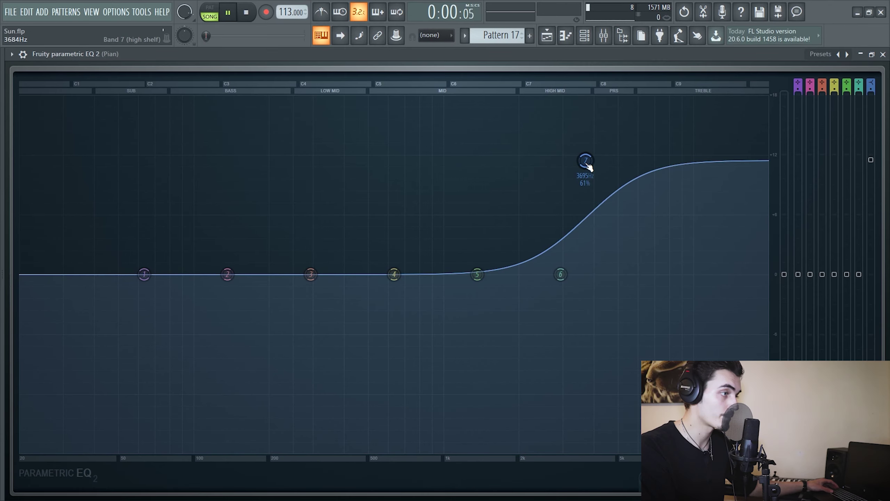
{"action": "left_click_drag", "start_coordinate": [585, 161], "coordinate": [365, 143]}
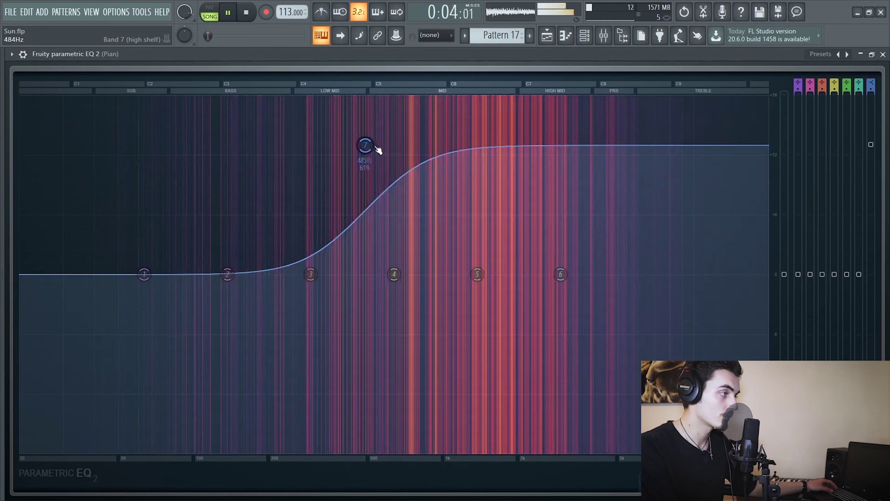
{"action": "scroll", "coordinate": [366, 147], "scroll_direction": "down", "scroll_amount": 6}
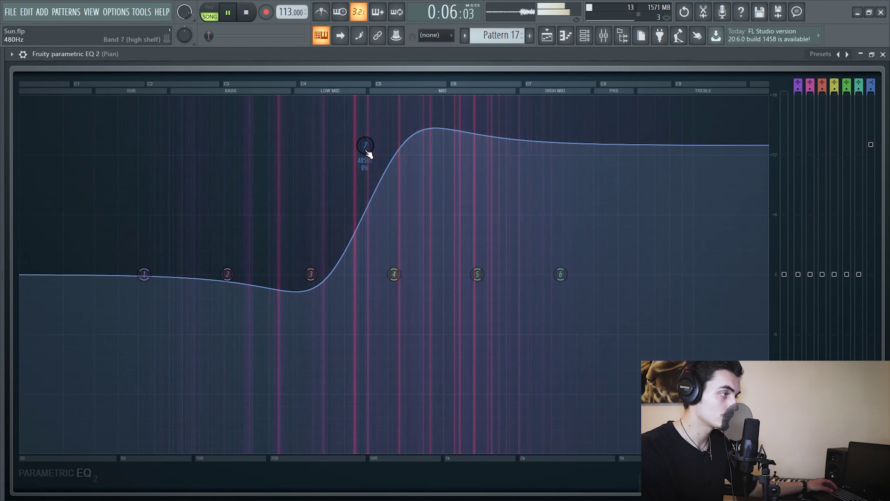
{"action": "scroll", "coordinate": [366, 147], "scroll_direction": "up", "scroll_amount": 10}
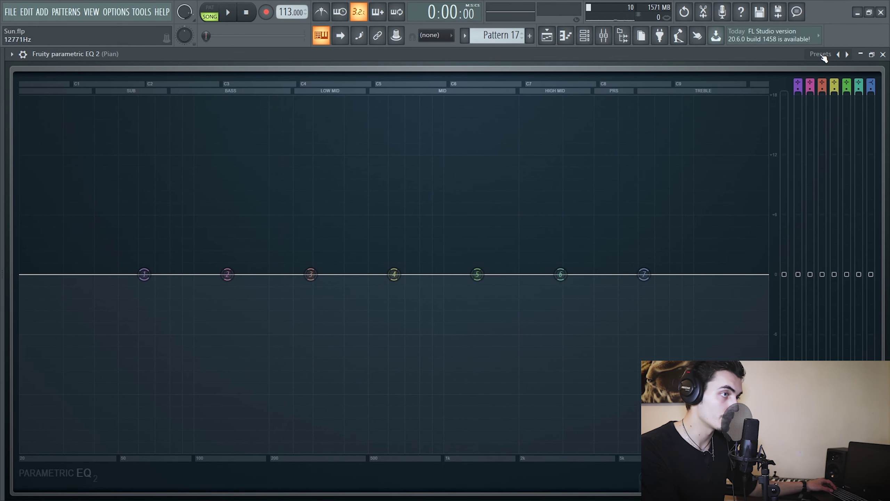
Step: Load the equalizer's Default preset
{"action": "left_click", "coordinate": [822, 55]}
{"action": "left_click", "coordinate": [822, 60]}
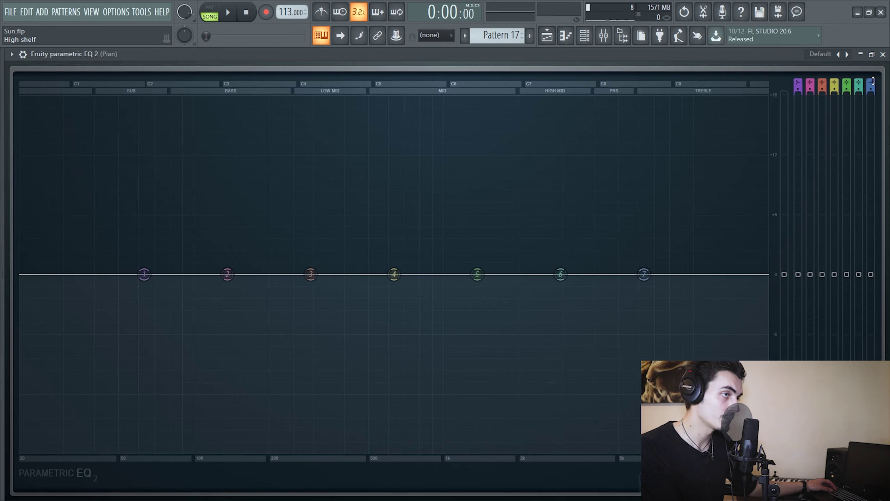
{"action": "right_click", "coordinate": [145, 275]}
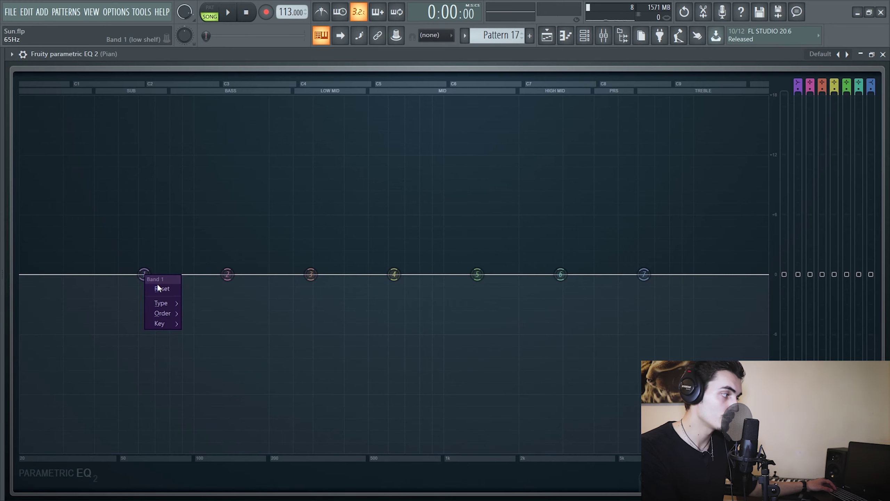
{"action": "mouse_move", "coordinate": [163, 306]}
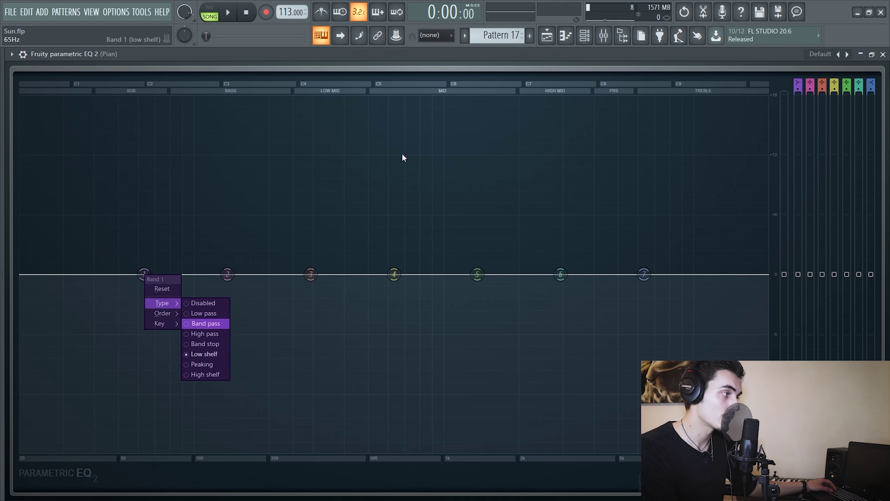
{"action": "left_click", "coordinate": [356, 179]}
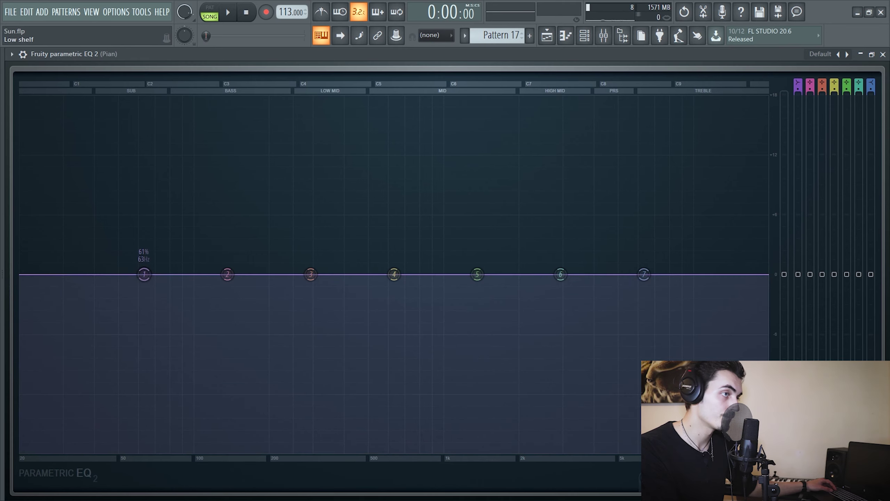
{"action": "scroll", "coordinate": [798, 86], "scroll_direction": "up", "scroll_amount": 1}
{"action": "scroll", "coordinate": [798, 86], "scroll_direction": "up", "scroll_amount": 3}
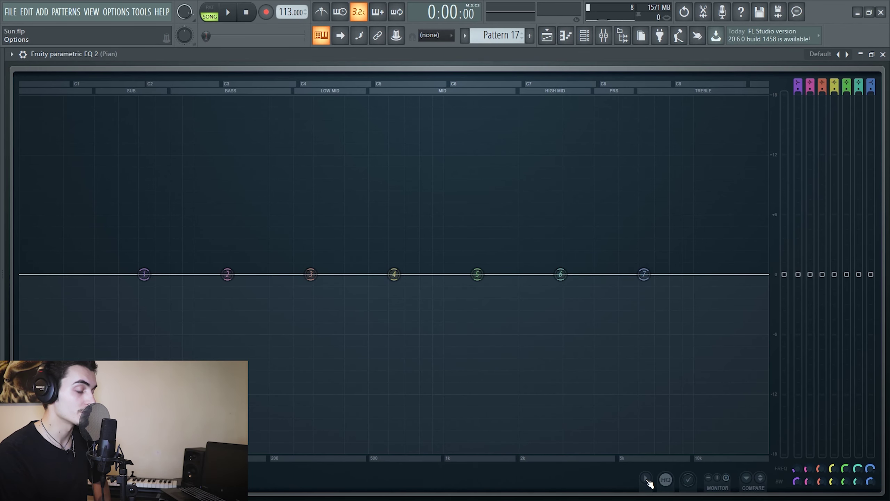
{"action": "left_click", "coordinate": [646, 480]}
{"action": "left_click", "coordinate": [646, 482]}
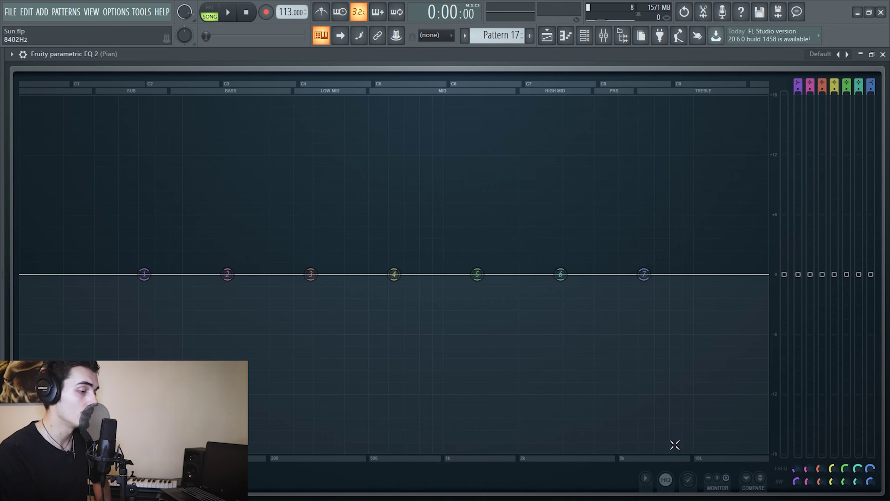
Step: Hide the band tokens, try a boost on band 4 and reset it, and show the tokens again
{"action": "left_click", "coordinate": [690, 481]}
{"action": "left_click_drag", "start_coordinate": [396, 277], "coordinate": [418, 204]}
{"action": "right_click", "coordinate": [421, 206]}
{"action": "left_click", "coordinate": [424, 209]}
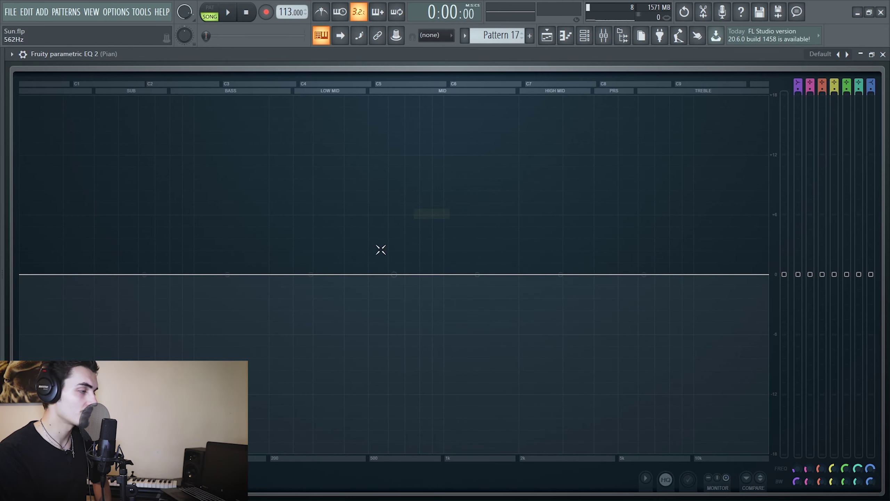
{"action": "left_click", "coordinate": [690, 483]}
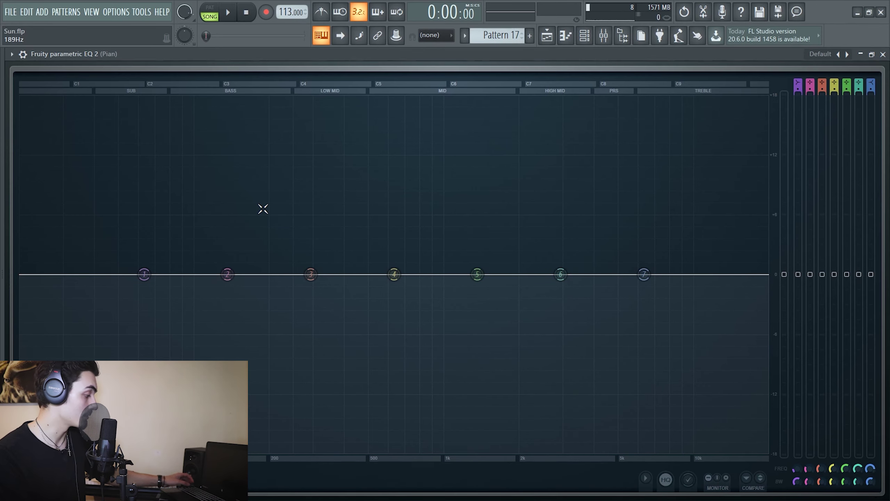
Step: Play the song briefly and undo band 3's boost of about 11.5 dB
{"action": "key", "text": "ctrl+z"}
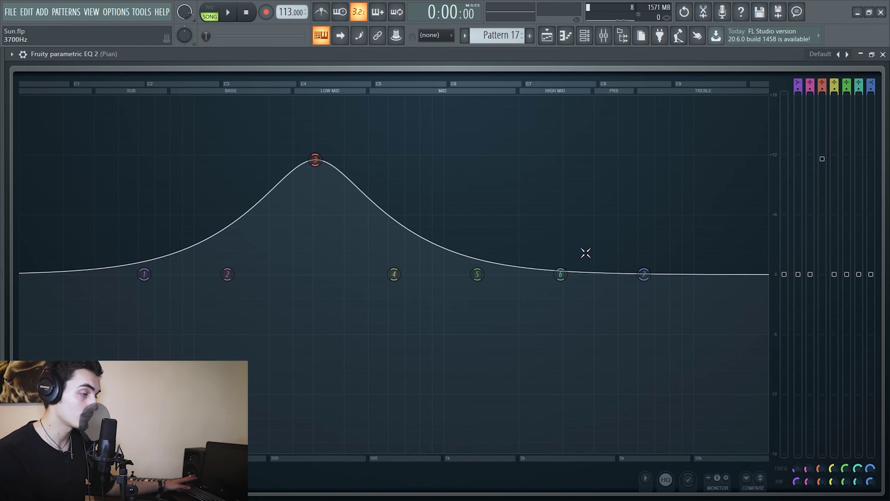
{"action": "key", "text": "space"}
{"action": "key", "text": "ctrl+z"}
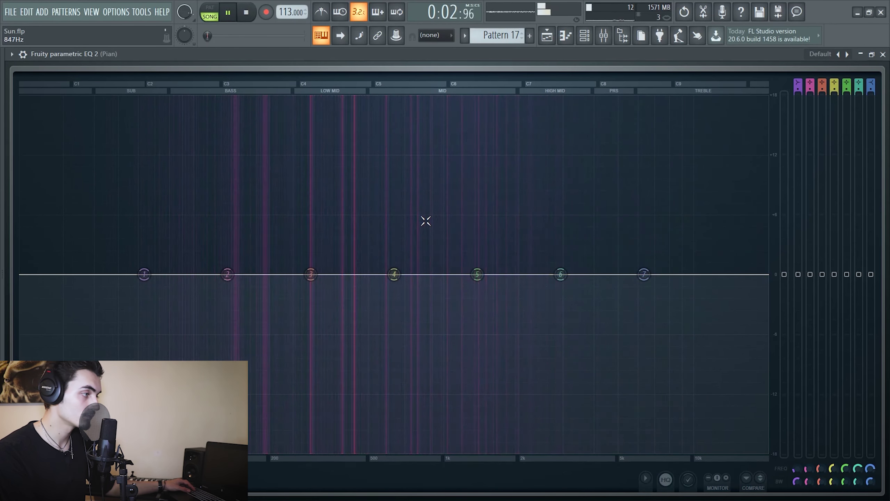
{"action": "key", "text": "space"}
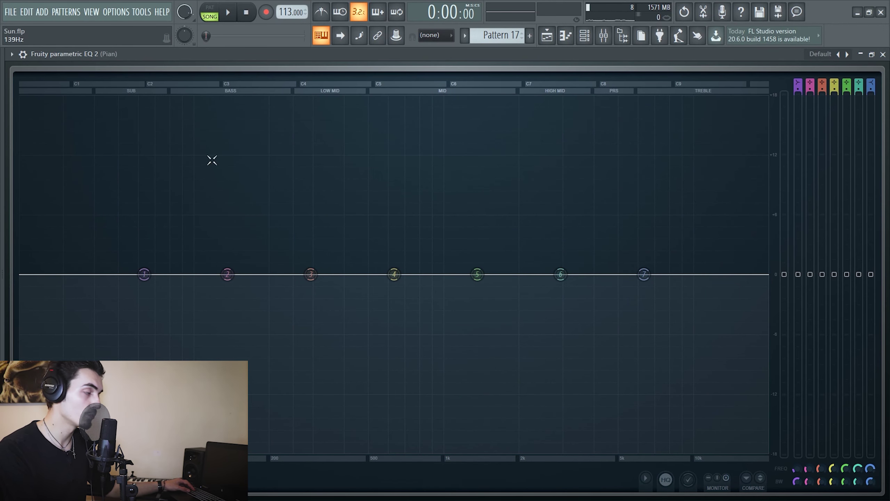
Step: Cut band 1 to about -17 dB near 1.2 kHz and play the song with the monitor on input and output
{"action": "left_click_drag", "start_coordinate": [144, 275], "coordinate": [467, 440]}
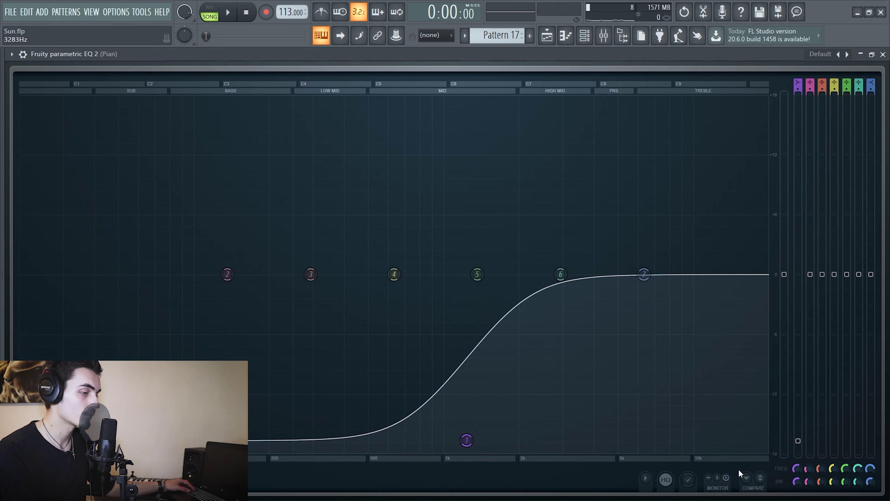
{"action": "key", "text": "space"}
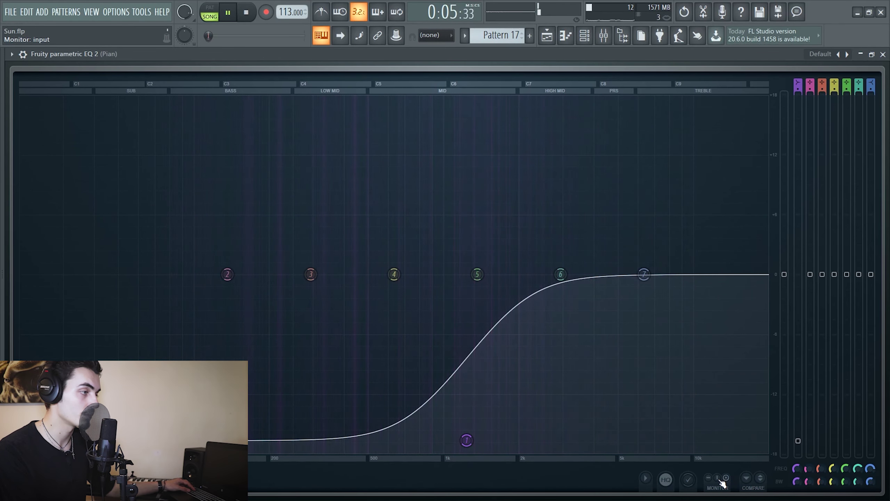
{"action": "left_click", "coordinate": [718, 478]}
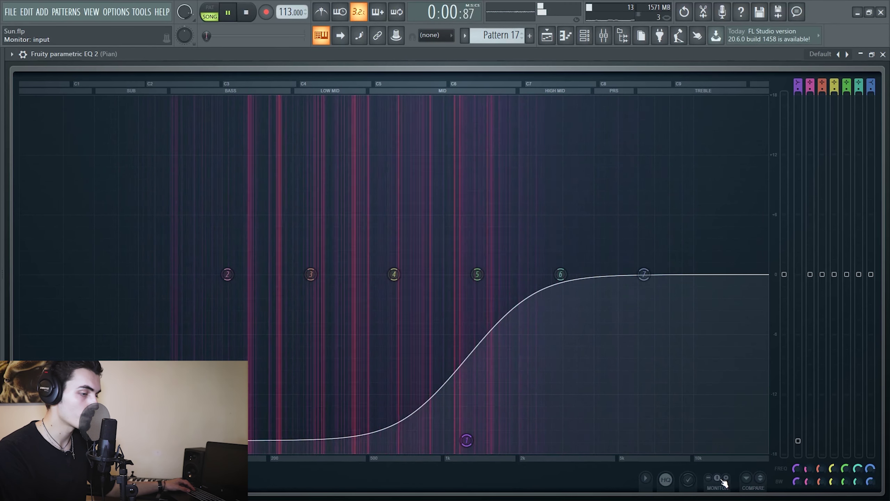
{"action": "left_click", "coordinate": [727, 478]}
{"action": "key", "text": "space"}
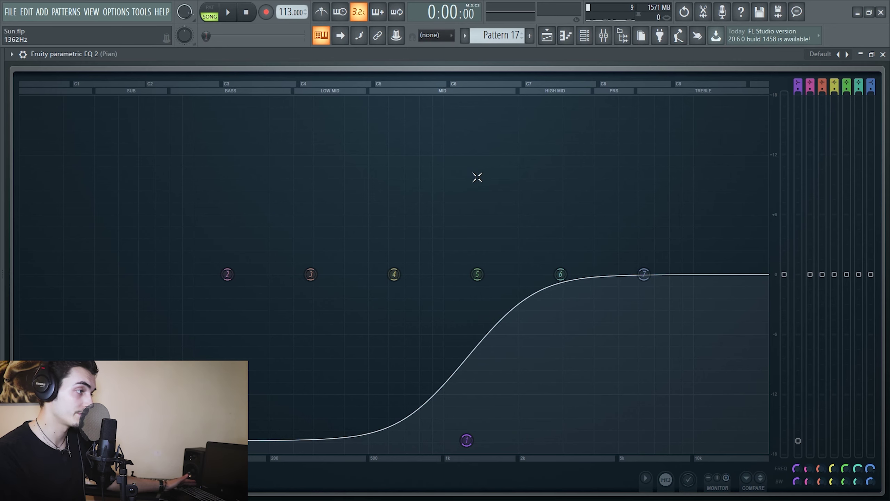
Step: Boost band 2 about 9 dB near 290 Hz, and in the spare state cut band 5 about 12 dB near 2.2 kHz
{"action": "left_click", "coordinate": [759, 481]}
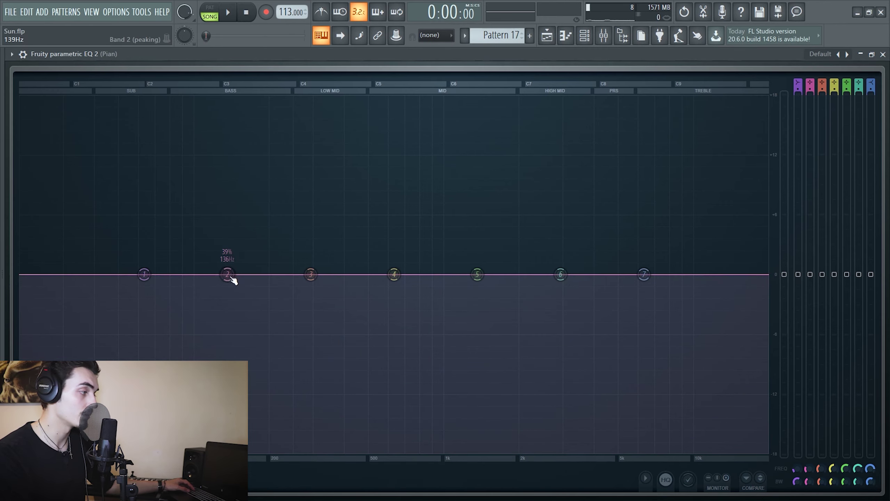
{"action": "left_click_drag", "start_coordinate": [228, 274], "coordinate": [310, 181]}
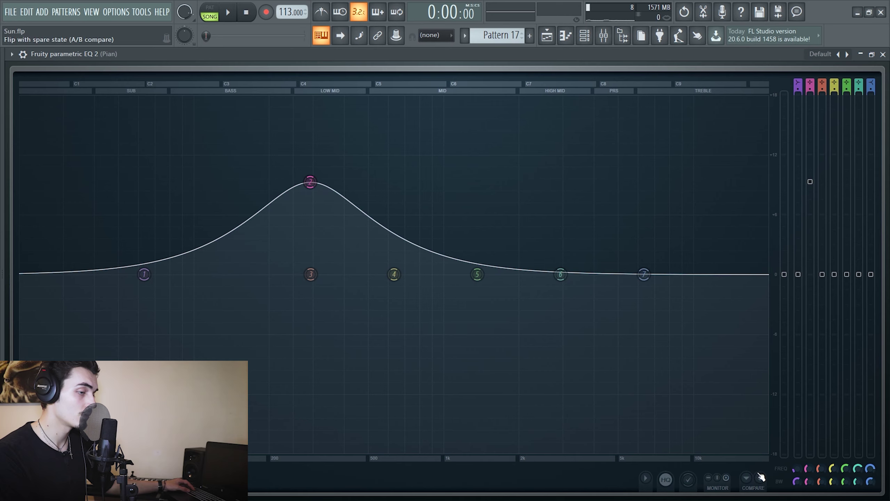
{"action": "left_click", "coordinate": [765, 484]}
{"action": "left_click_drag", "start_coordinate": [477, 276], "coordinate": [557, 361]}
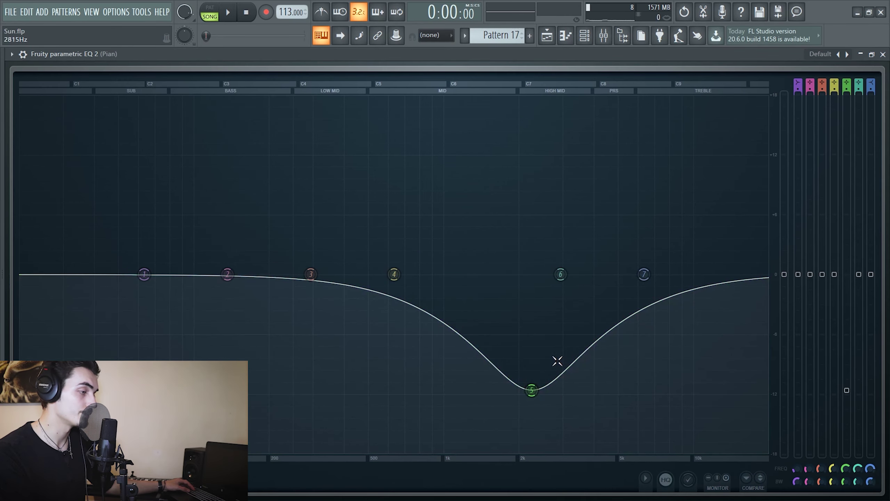
Step: Compare the band 2 boost and band 5 cut by flipping between the current and spare states, including during playback
{"action": "left_click", "coordinate": [761, 479]}
{"action": "left_click", "coordinate": [761, 479]}
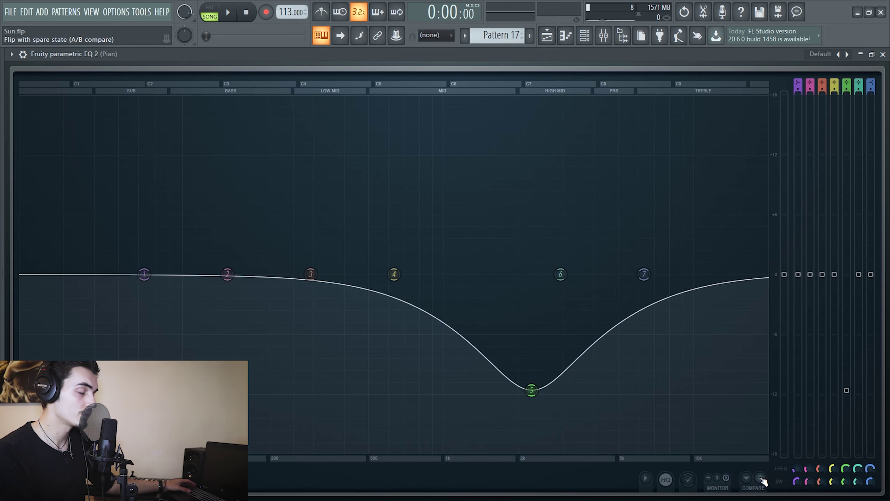
{"action": "left_click", "coordinate": [761, 479]}
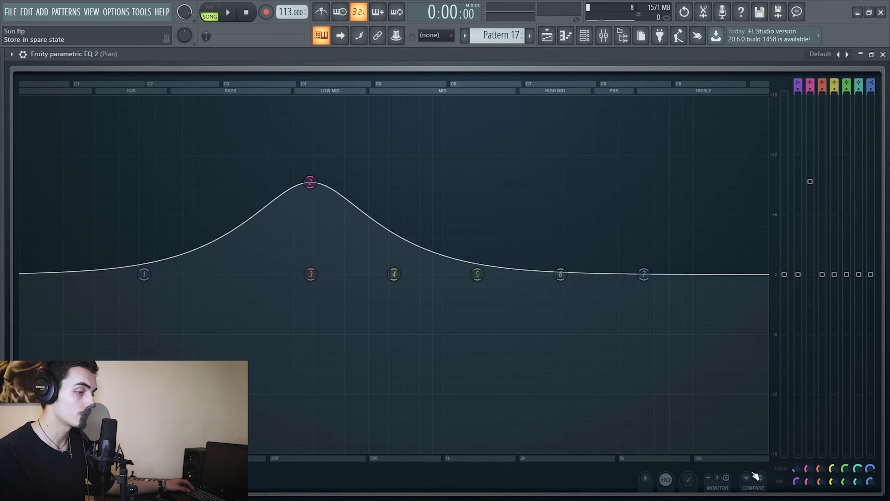
{"action": "key", "text": "space"}
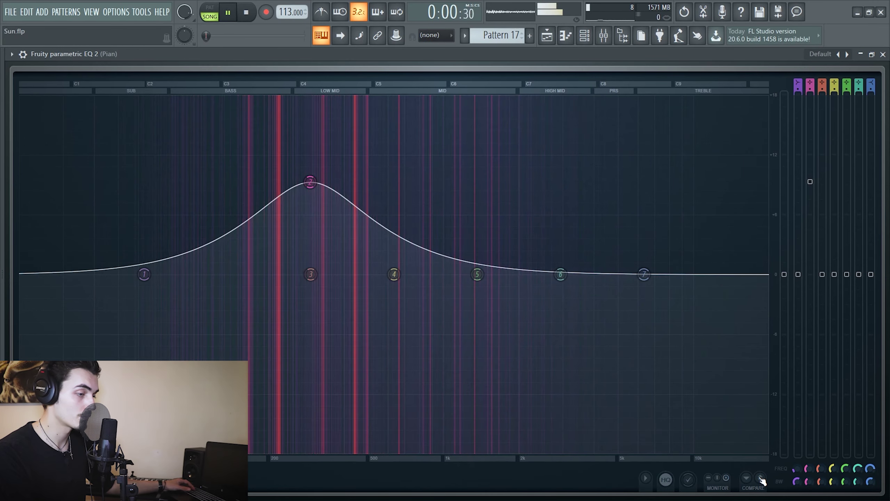
{"action": "left_click", "coordinate": [761, 478]}
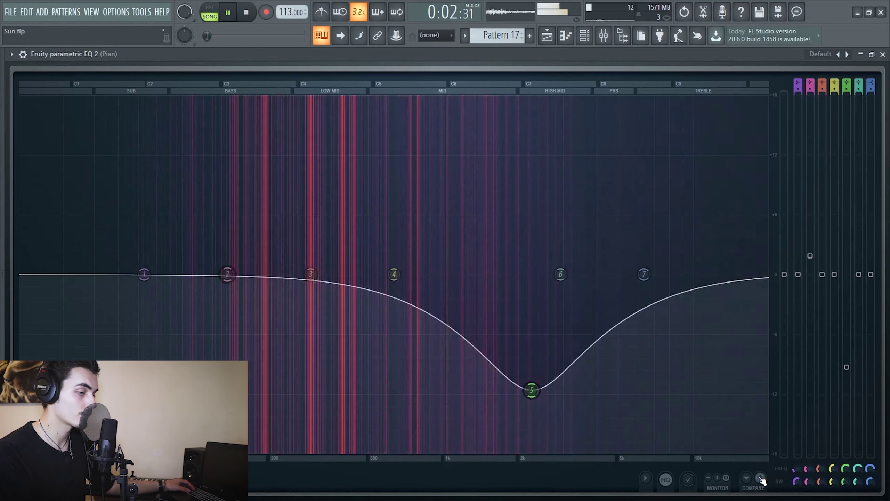
{"action": "left_click", "coordinate": [761, 478]}
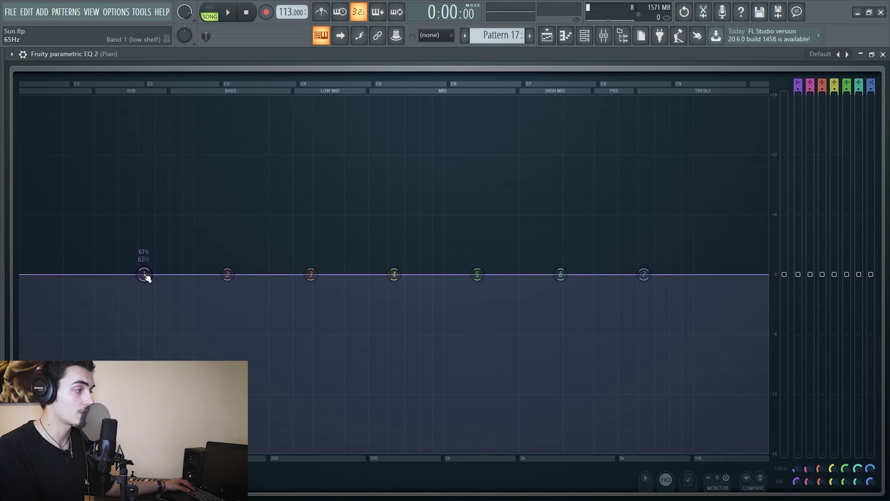
Step: Boost band 1's low shelf about 7.5 dB and reset the band
{"action": "left_click_drag", "start_coordinate": [144, 275], "coordinate": [160, 185]}
{"action": "right_click", "coordinate": [160, 185]}
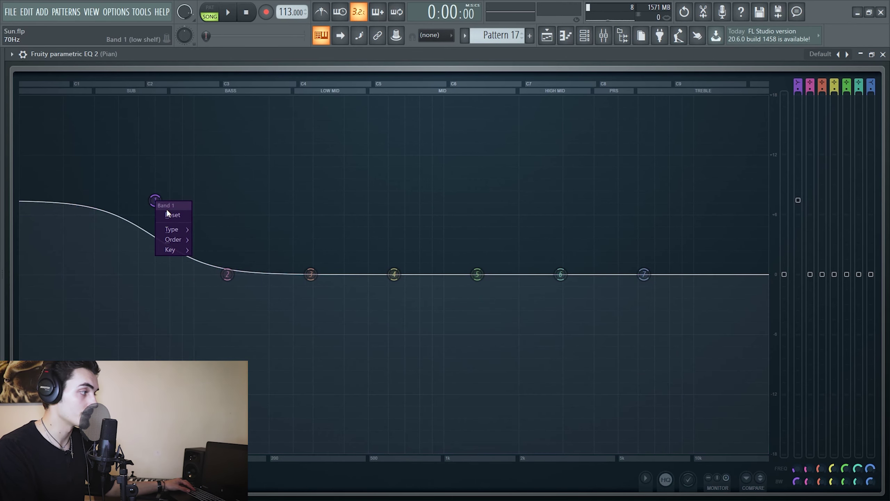
{"action": "left_click", "coordinate": [173, 215]}
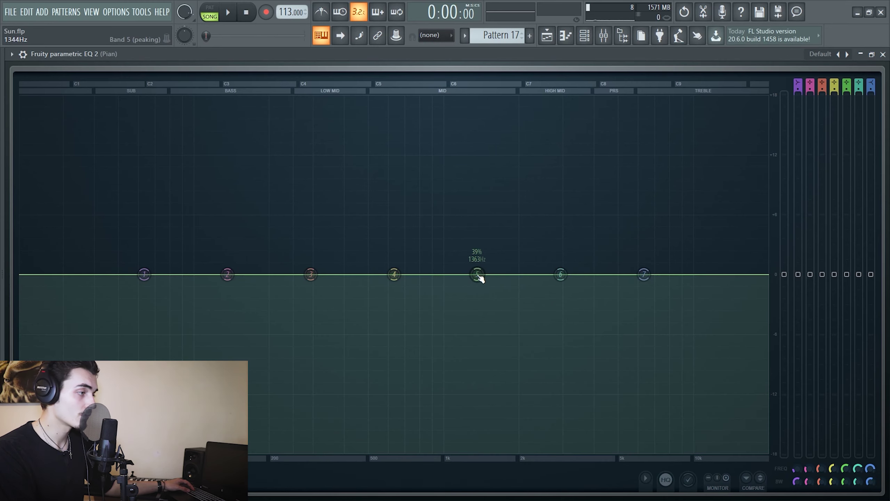
Step: Boost band 5 about 10 dB at 1363 Hz, narrow its bandwidth, and widen it to 100% while the song plays
{"action": "left_click_drag", "start_coordinate": [477, 274], "coordinate": [478, 177]}
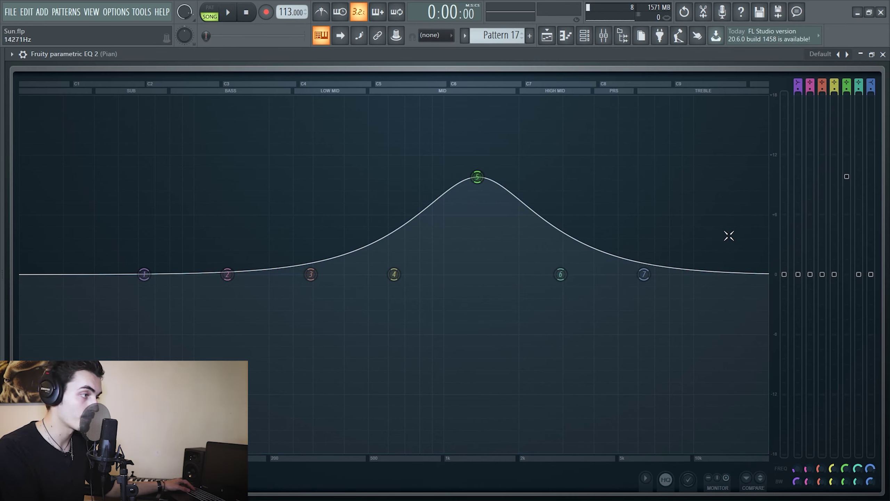
{"action": "scroll", "coordinate": [485, 185], "scroll_direction": "down", "scroll_amount": 10}
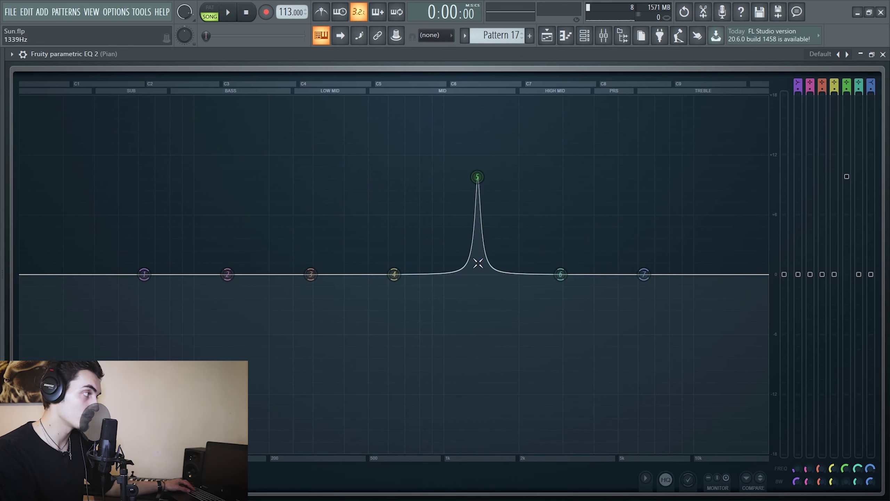
{"action": "key", "text": "space"}
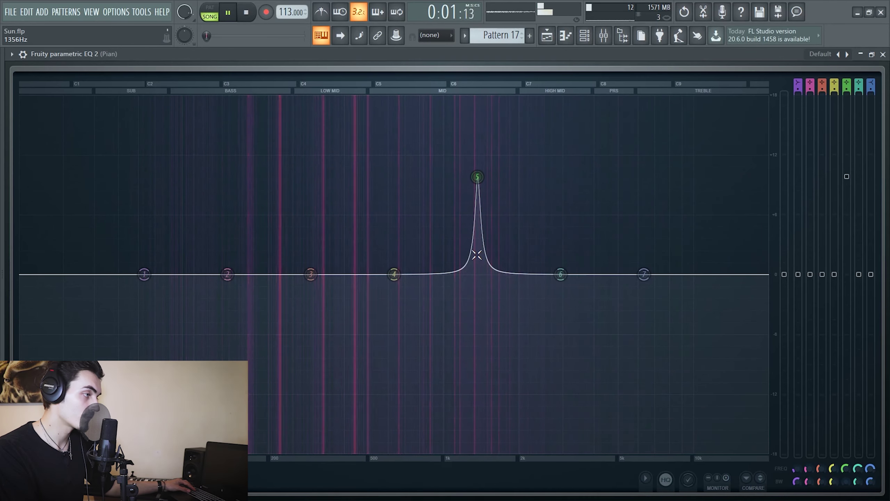
{"action": "scroll", "coordinate": [478, 177], "scroll_direction": "up", "scroll_amount": 15}
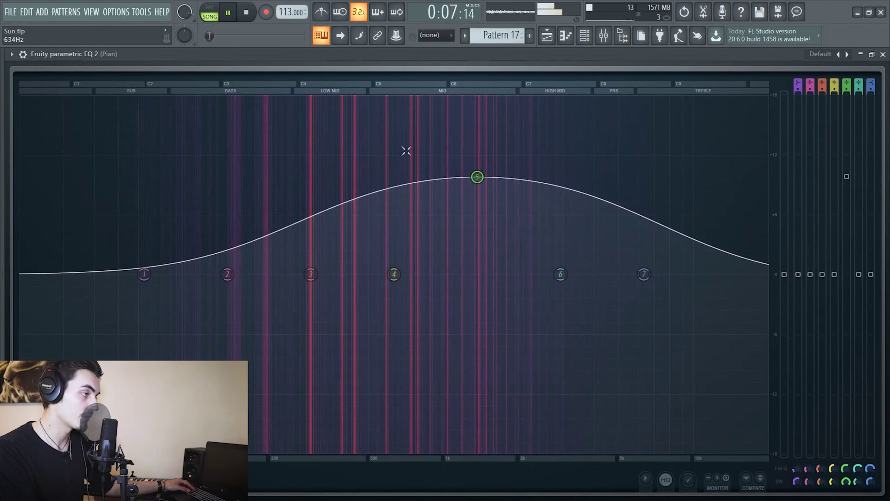
{"action": "key", "text": "space"}
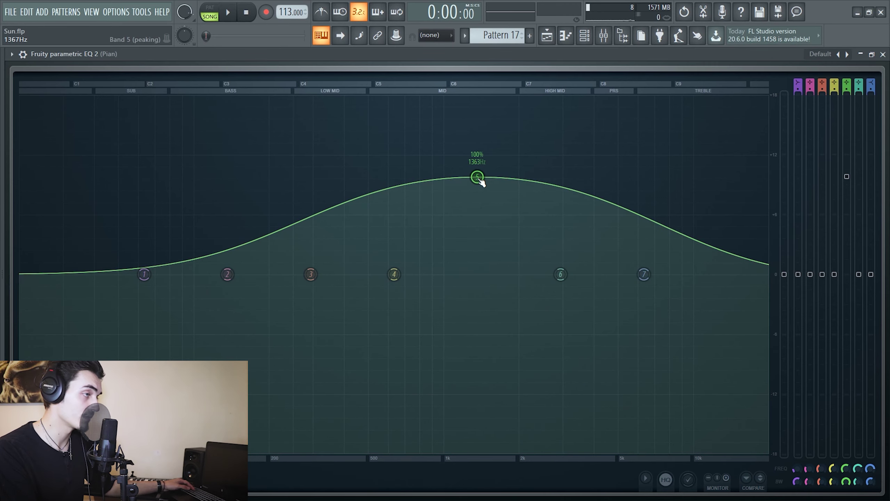
Step: Move band 5 to a lower frequency with a stronger boost, play the song, and undo the change
{"action": "left_click_drag", "start_coordinate": [488, 181], "coordinate": [370, 99]}
{"action": "key", "text": "space"}
{"action": "key", "text": "space"}
{"action": "key", "text": "ctrl+z"}
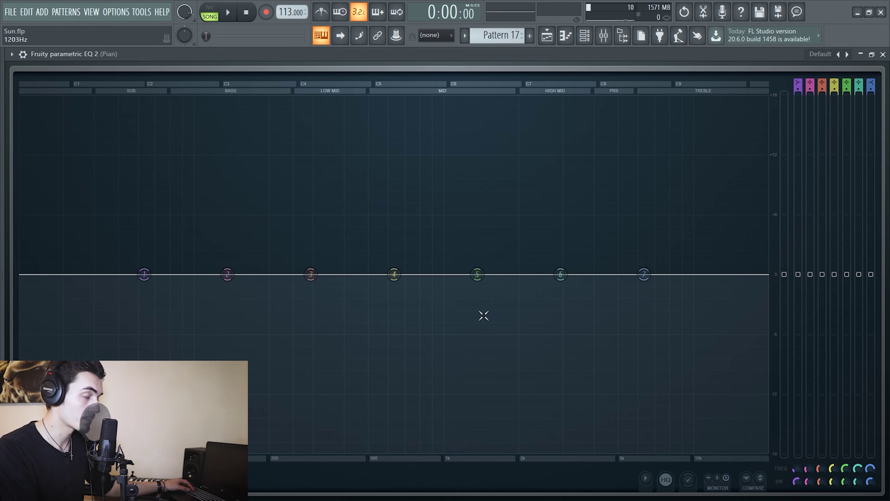
Step: Boost band 4 to 5.3 dB at 596 Hz and adjust its gain with the band's level slider
{"action": "left_click_drag", "start_coordinate": [394, 274], "coordinate": [387, 222]}
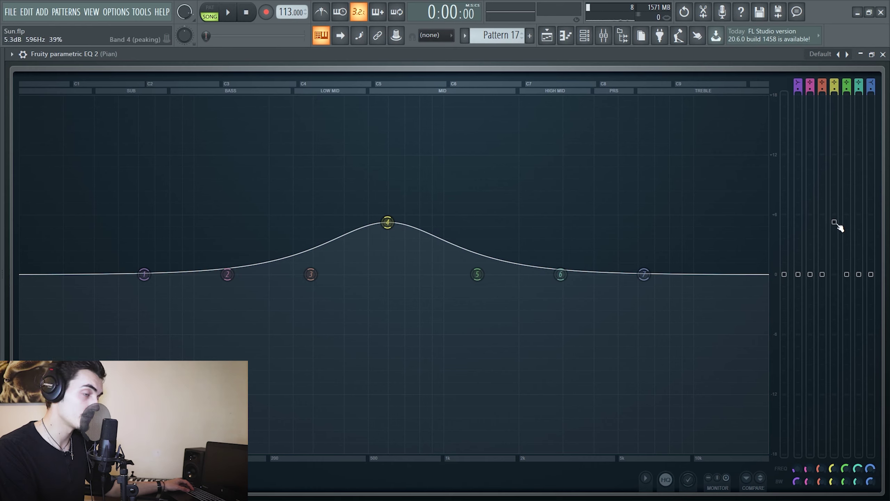
{"action": "left_click_drag", "start_coordinate": [835, 222], "coordinate": [797, 242]}
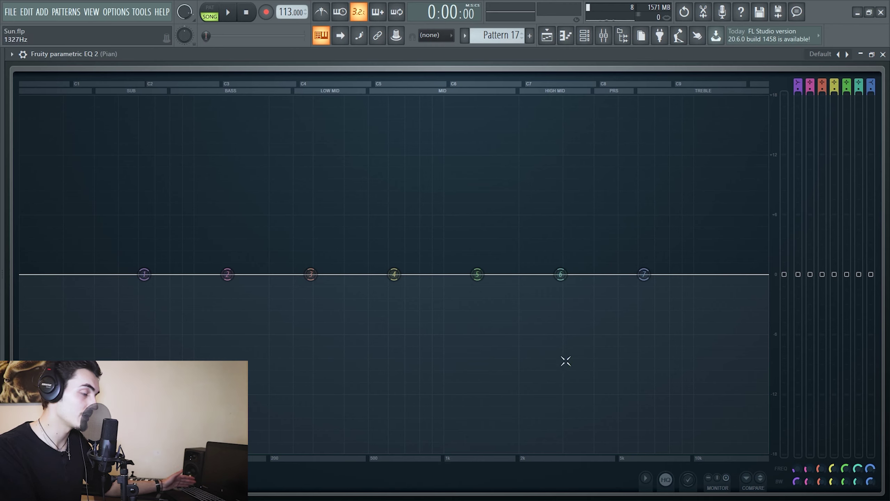
Step: Set band 7's filter type to Low pass and play the song while sweeping its cutoff down to about 800 Hz
{"action": "right_click", "coordinate": [643, 274]}
{"action": "mouse_move", "coordinate": [660, 303]}
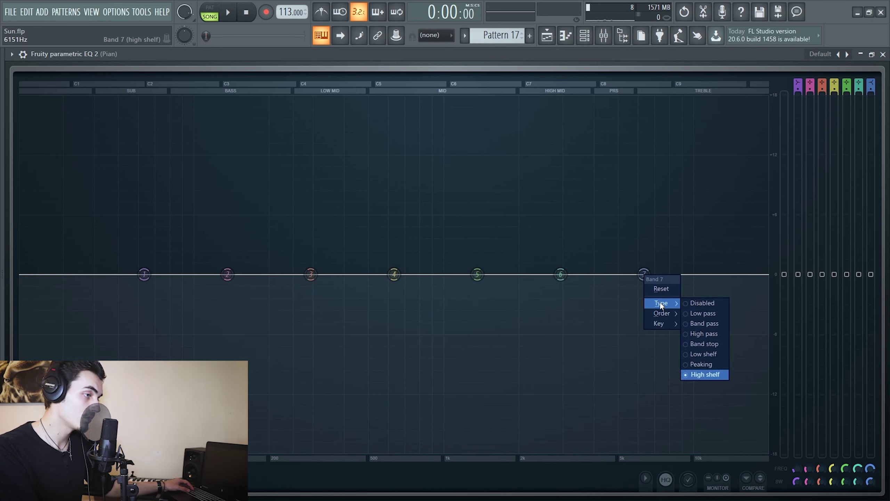
{"action": "left_click", "coordinate": [711, 313]}
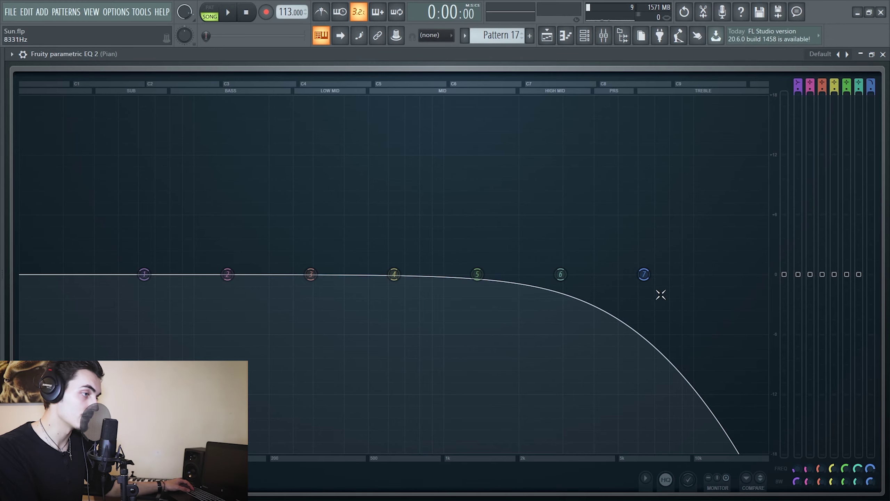
{"action": "key", "text": "space"}
{"action": "left_click_drag", "start_coordinate": [644, 274], "coordinate": [419, 274]}
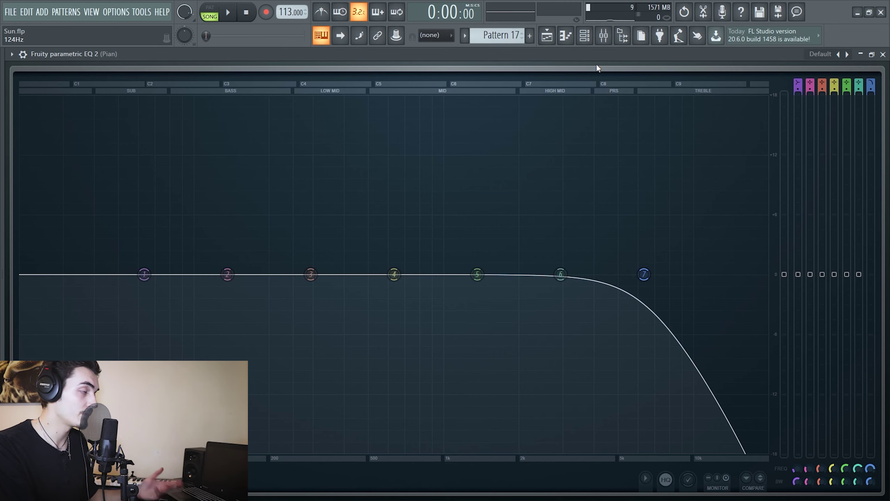
Step: Load the equalizer's mastering preset 20Hz + 18kHz cut
{"action": "left_click", "coordinate": [821, 54]}
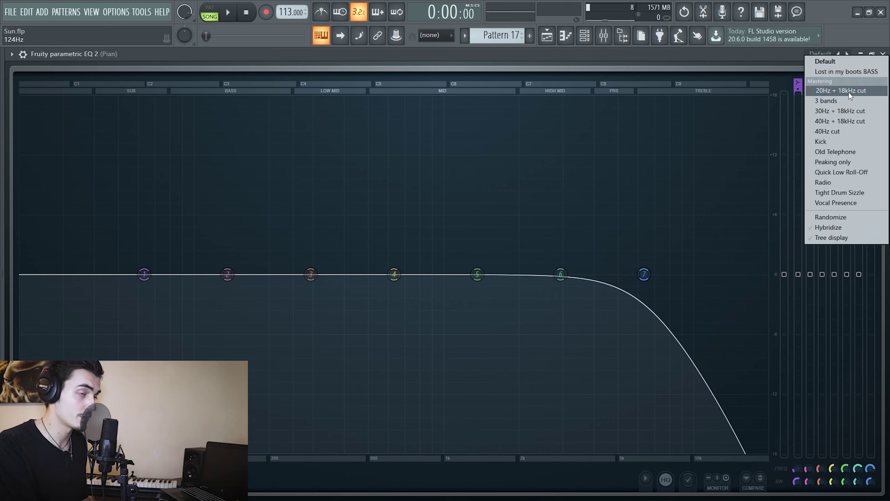
{"action": "left_click", "coordinate": [862, 92]}
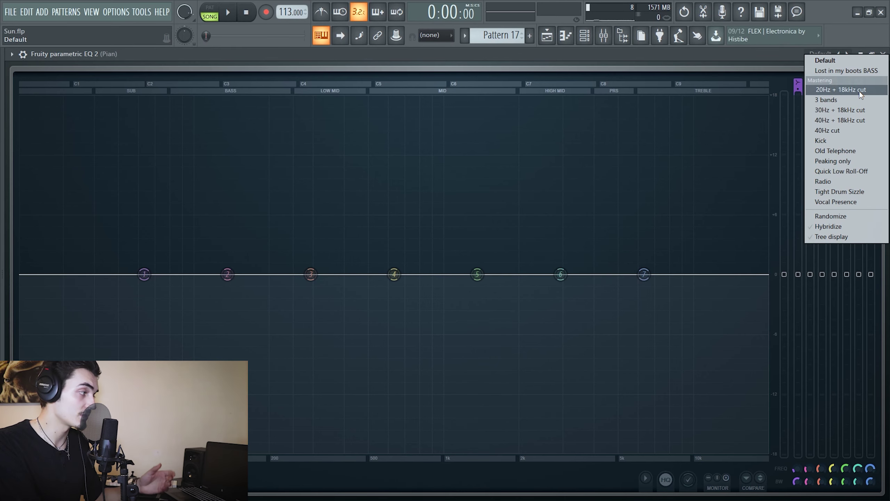
{"action": "left_click", "coordinate": [855, 90]}
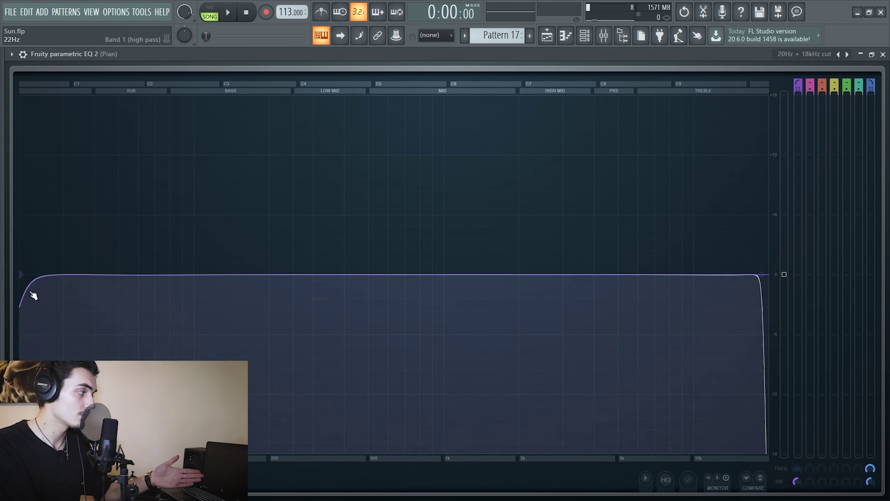
Step: Load the Old Telephone preset and play the song briefly to hear its effect on the piano
{"action": "left_click", "coordinate": [804, 53]}
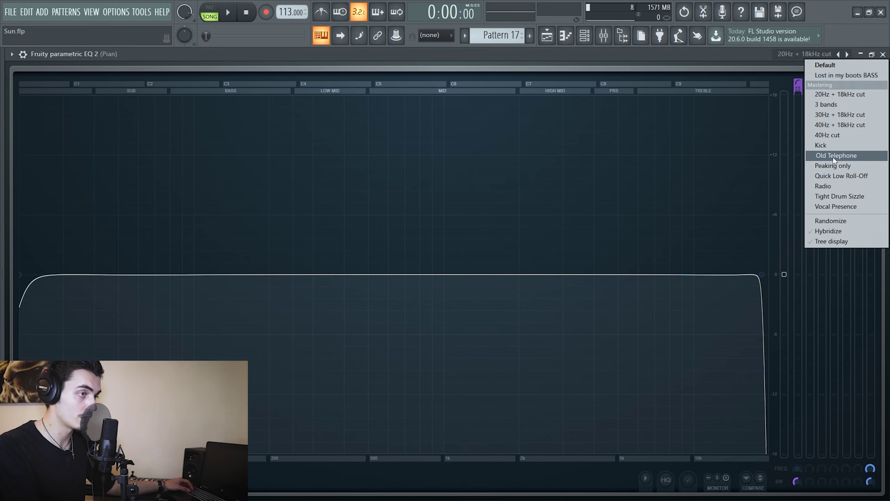
{"action": "left_click", "coordinate": [833, 158]}
{"action": "key", "text": "space"}
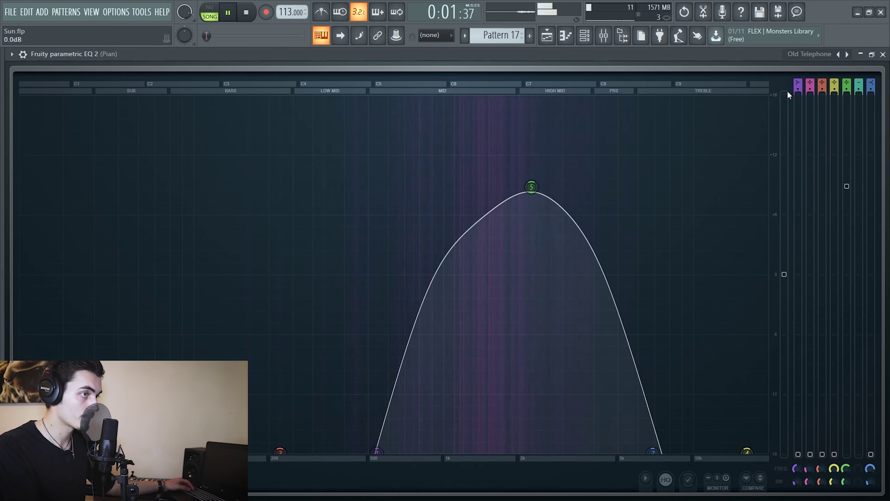
{"action": "key", "text": "space"}
Step: Load the Radio preset and play the song to hear it
{"action": "left_click", "coordinate": [808, 54]}
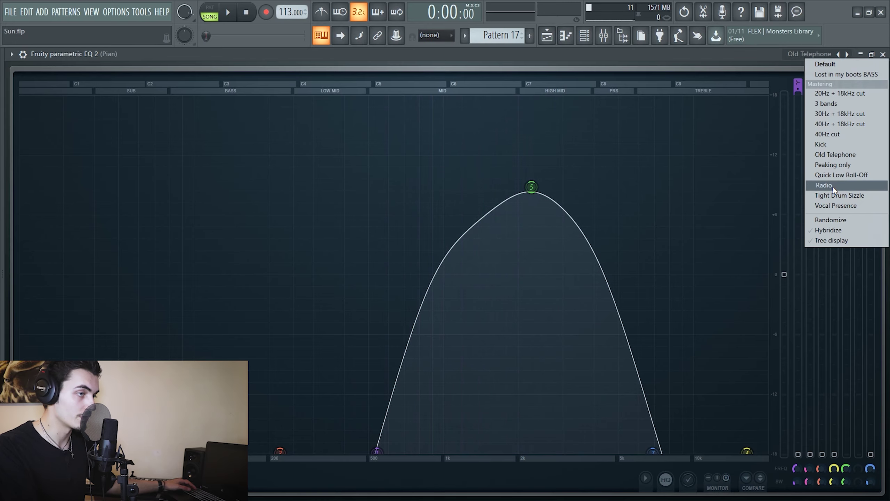
{"action": "left_click", "coordinate": [833, 187]}
{"action": "key", "text": "space"}
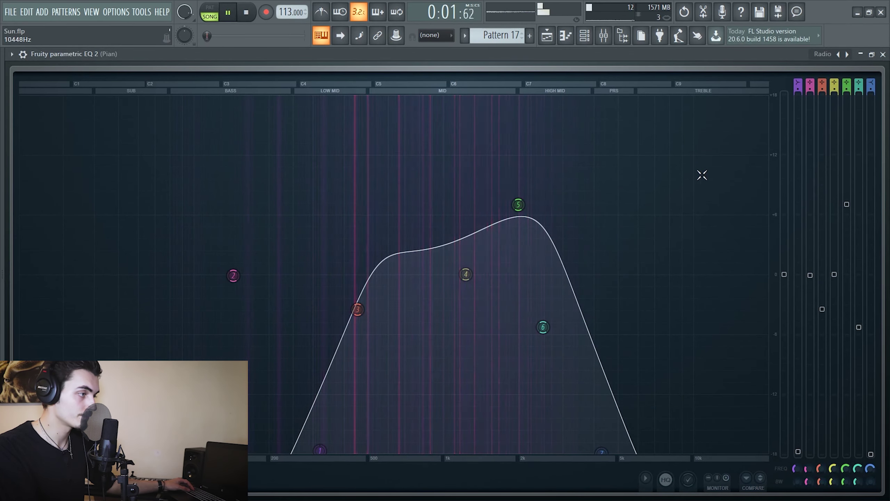